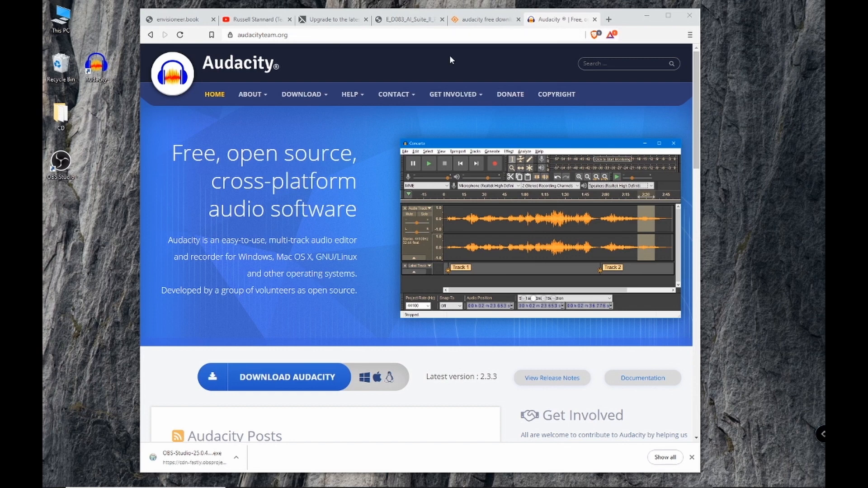
Step: Switch to Audacity, close its welcome dialog and import the "Noisy VO for demo" recording
click(476, 26)
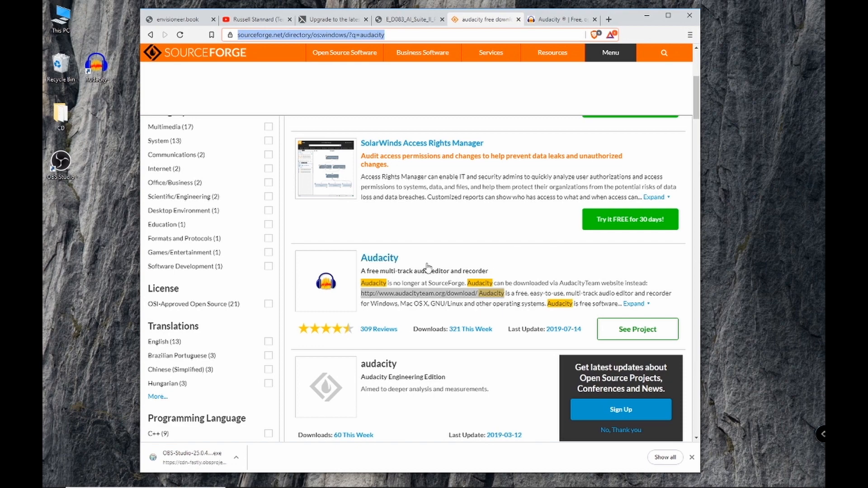
click(646, 15)
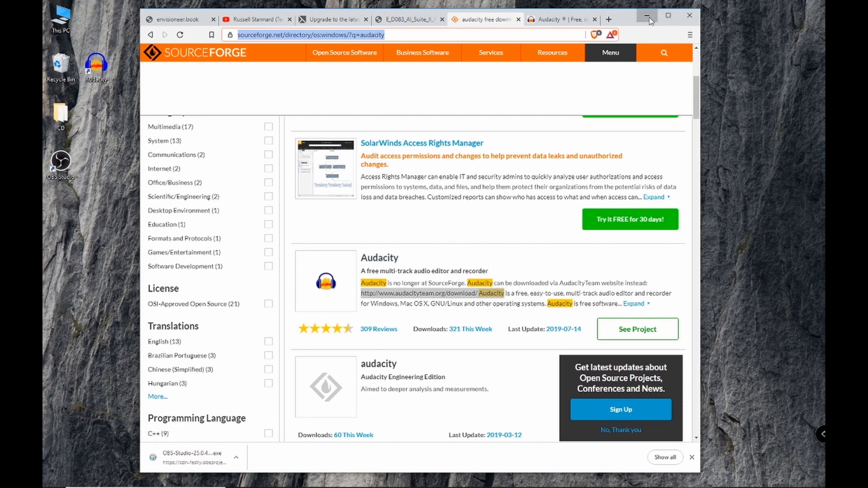
double_click(103, 69)
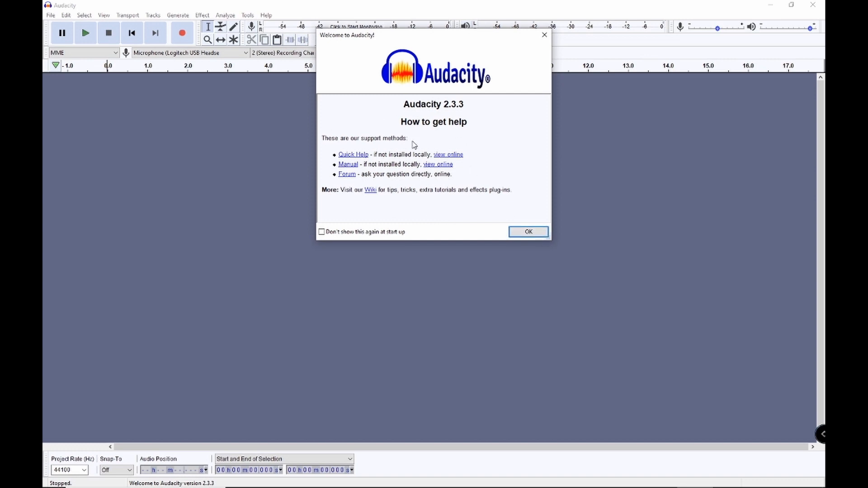
click(522, 232)
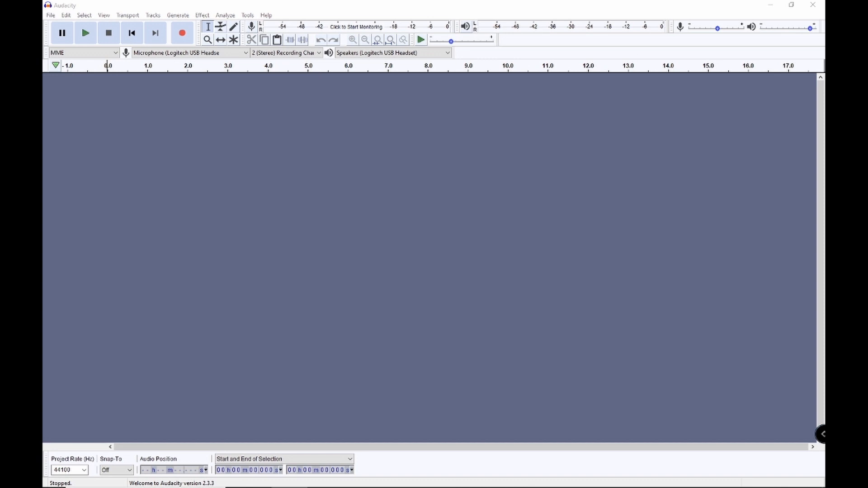
drag(696, 221, 568, 217)
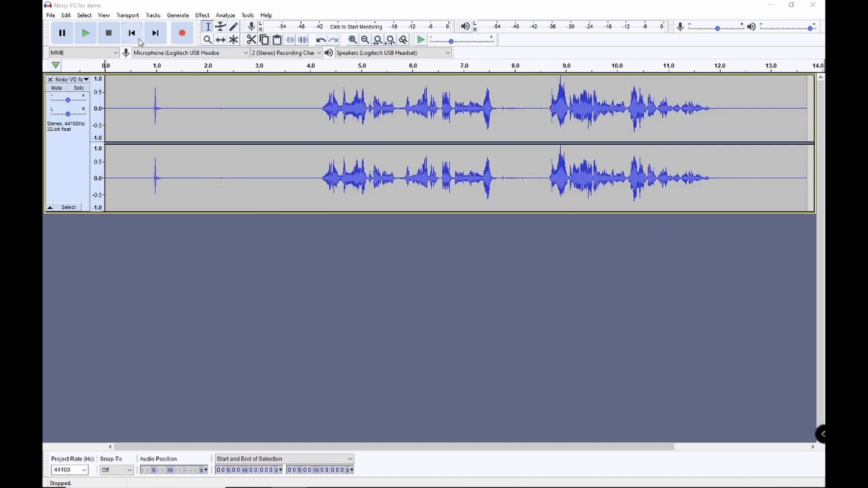
Step: Play the recording and examine the short noises at about 0.9–1.1 s and 2.2–2.5 s
click(84, 34)
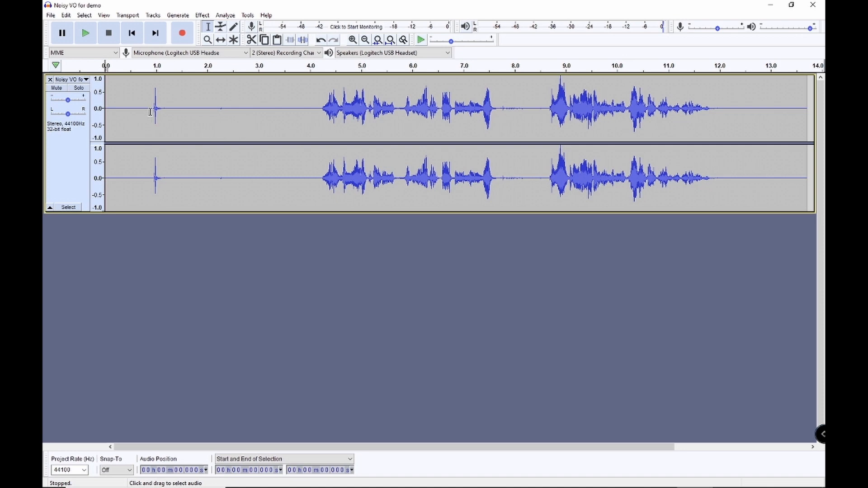
drag(151, 116, 163, 117)
key(space)
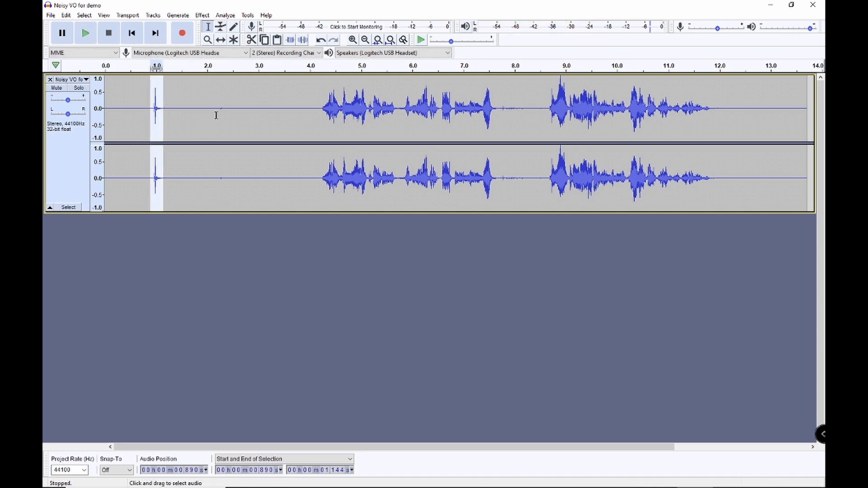
drag(217, 115, 230, 116)
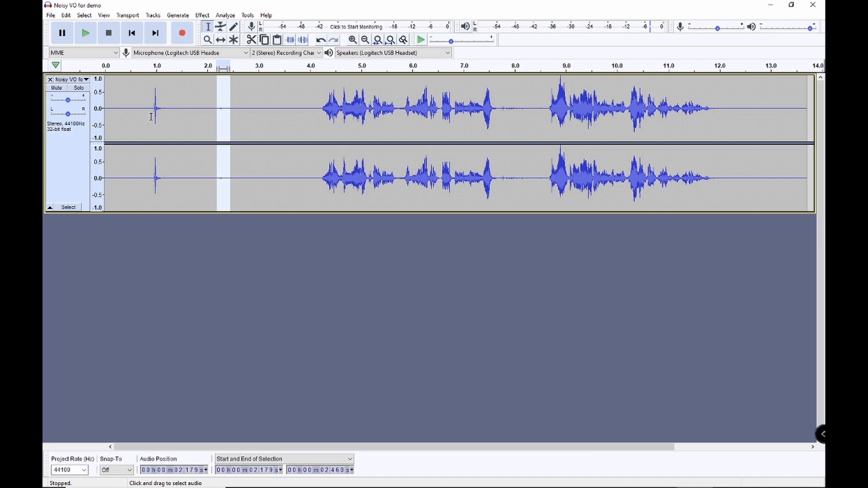
Step: Capture a noise profile for Noise Reduction from the quiet background between about 2.4 and 4.2 s, after listening to it
drag(163, 119, 319, 117)
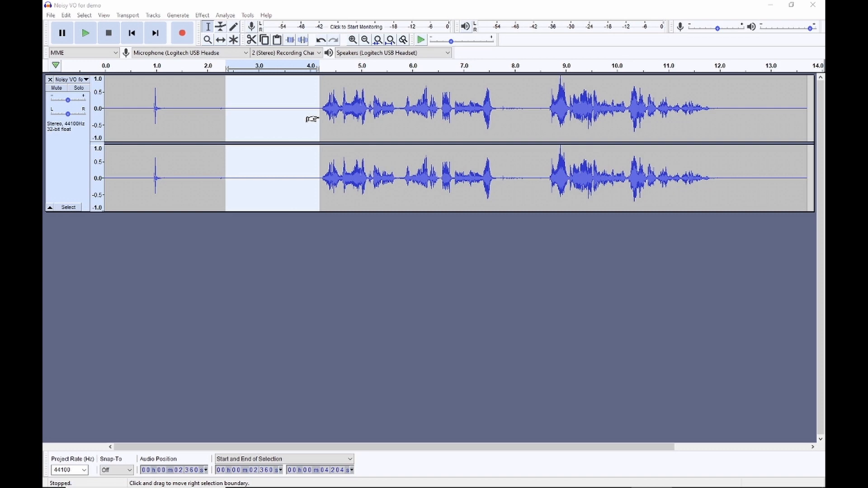
click(86, 33)
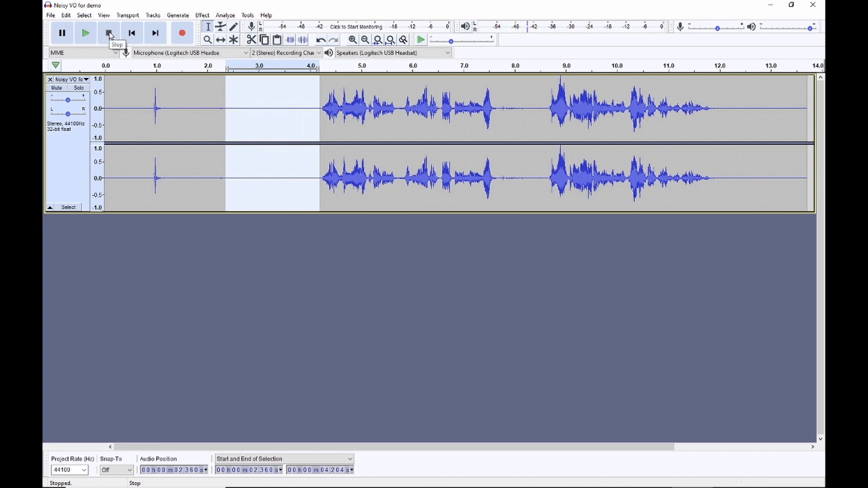
click(202, 15)
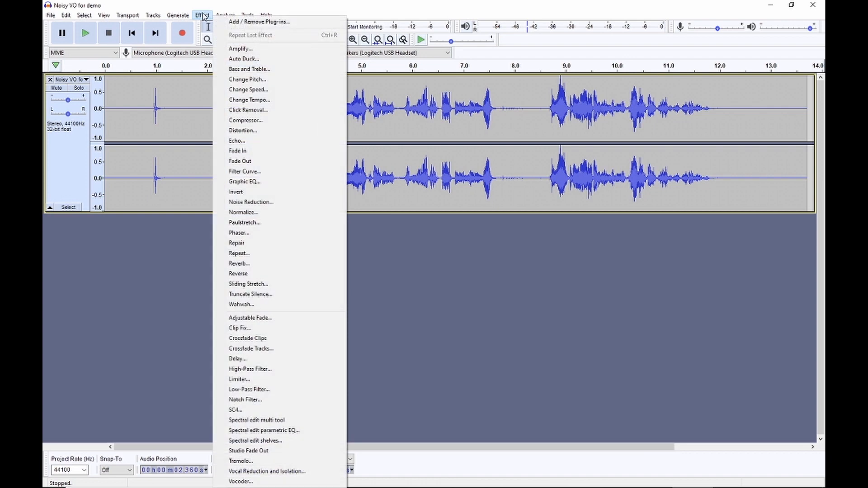
click(250, 202)
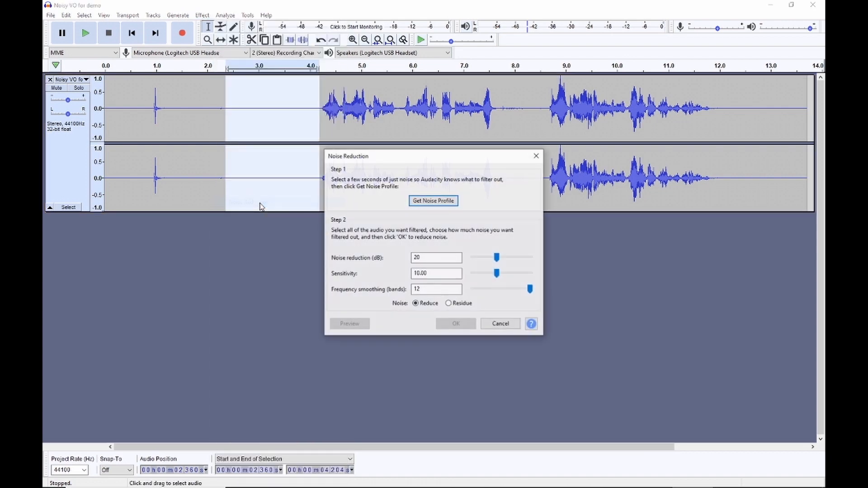
click(437, 201)
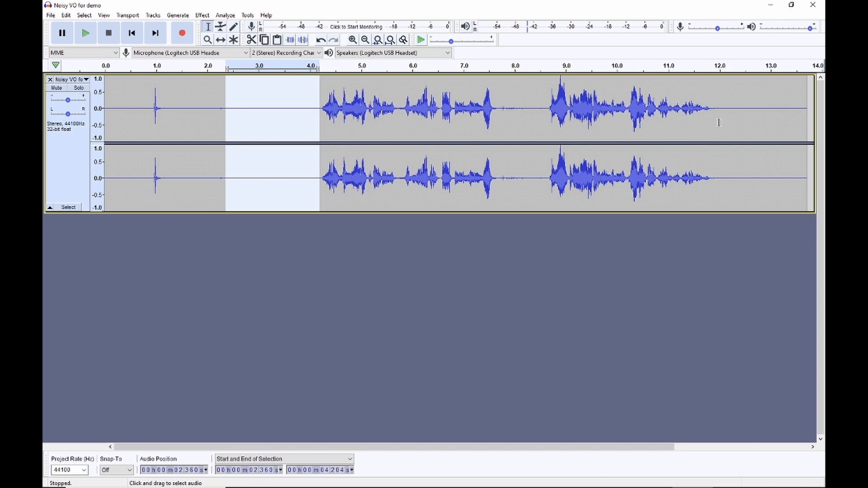
Step: Open Noise Reduction for the speech between about 4.2 and 11.9 s and lower all three of its settings to 0
drag(716, 113, 320, 148)
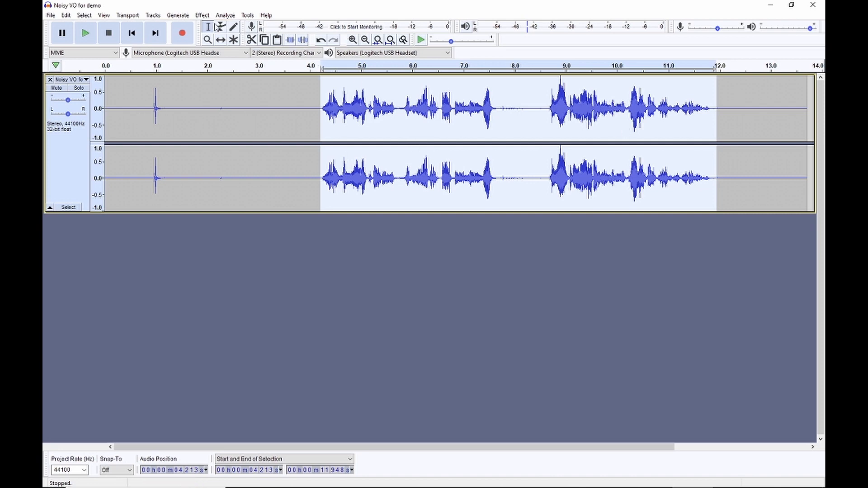
click(202, 15)
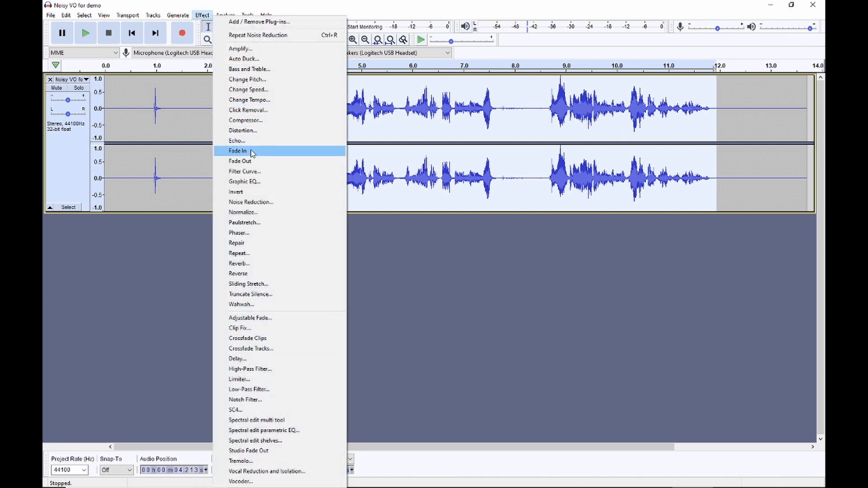
click(265, 202)
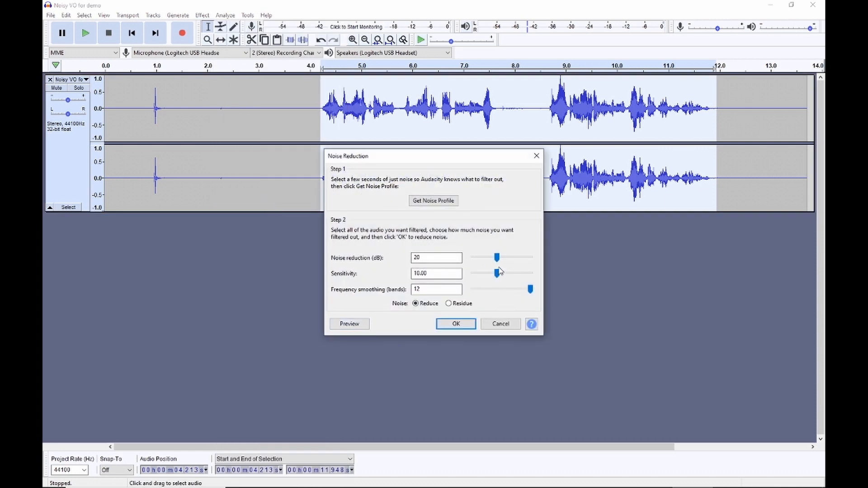
drag(496, 258, 460, 283)
drag(530, 289, 470, 306)
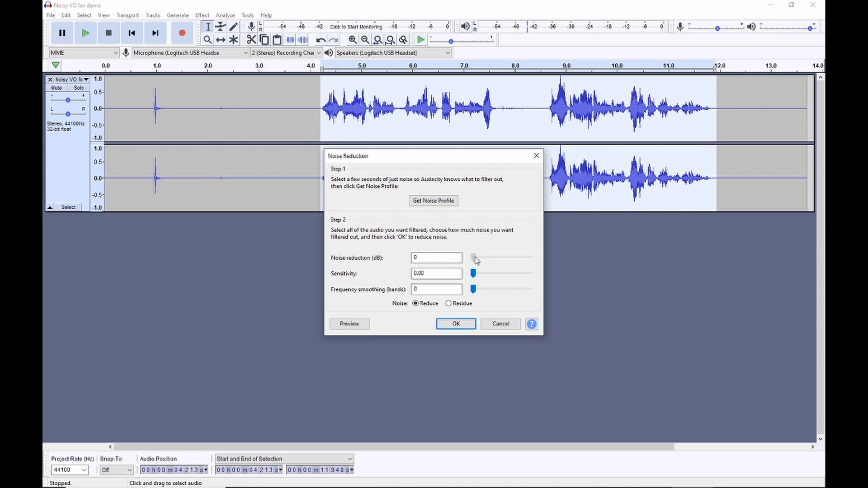
Step: Set noise reduction to 14 dB, sensitivity to 11.50 and frequency smoothing to 12 bands, and preview the effect
mouse_move(474, 257)
mouse_down()
mouse_move(503, 256)
mouse_move(490, 258)
mouse_up()
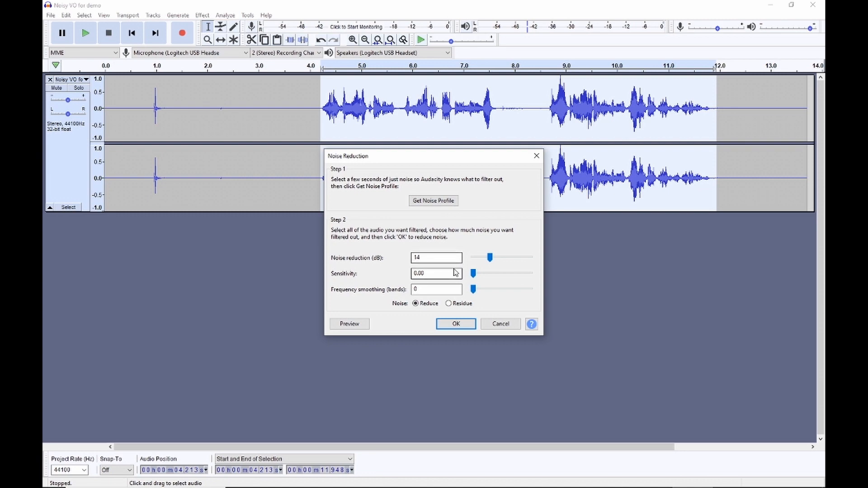
click(472, 274)
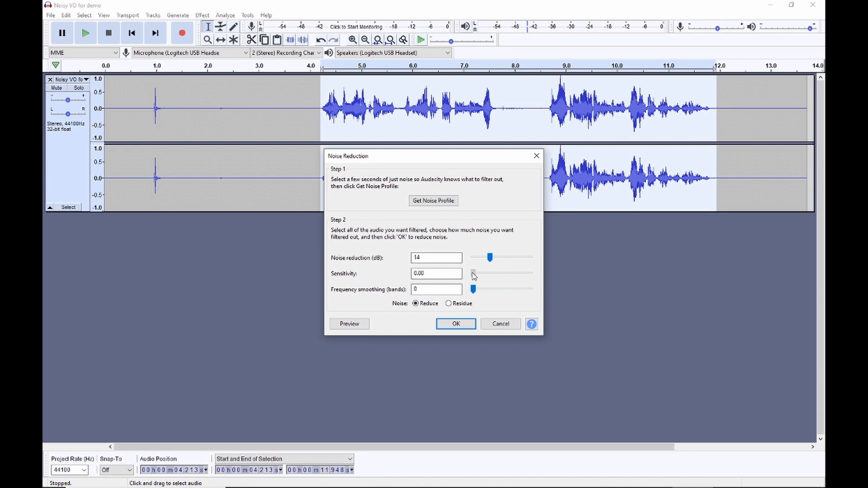
drag(473, 276, 501, 280)
click(421, 274)
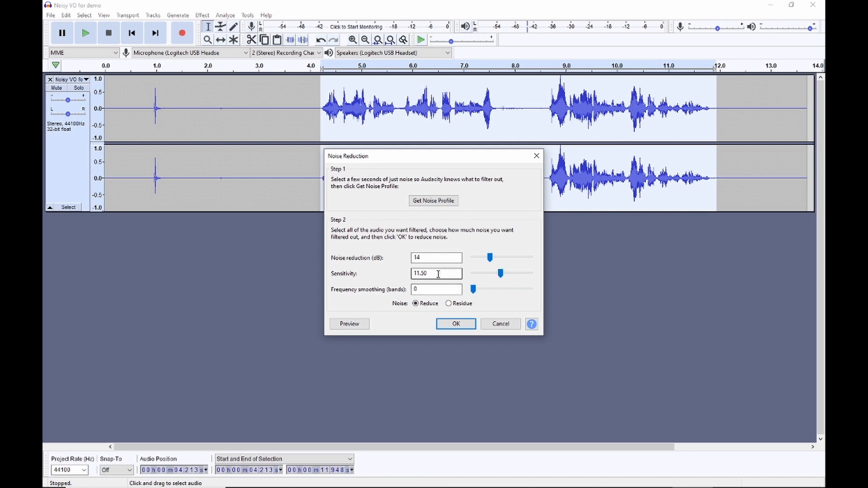
click(445, 289)
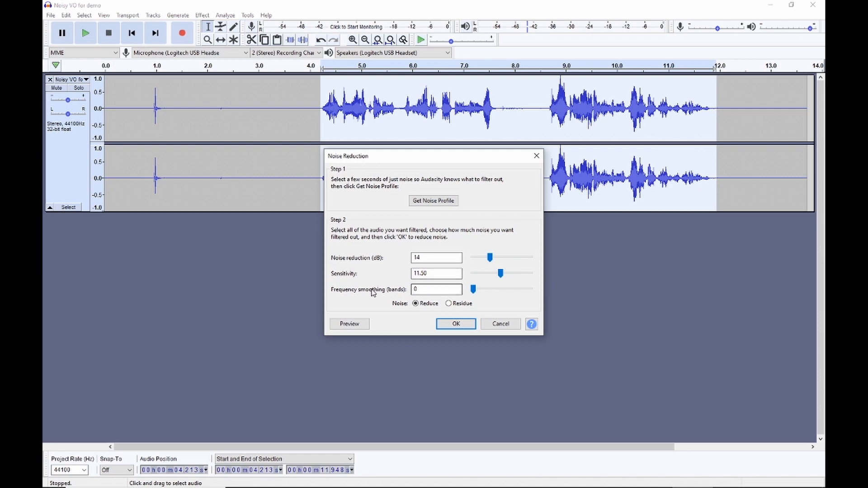
drag(472, 289, 557, 298)
click(350, 326)
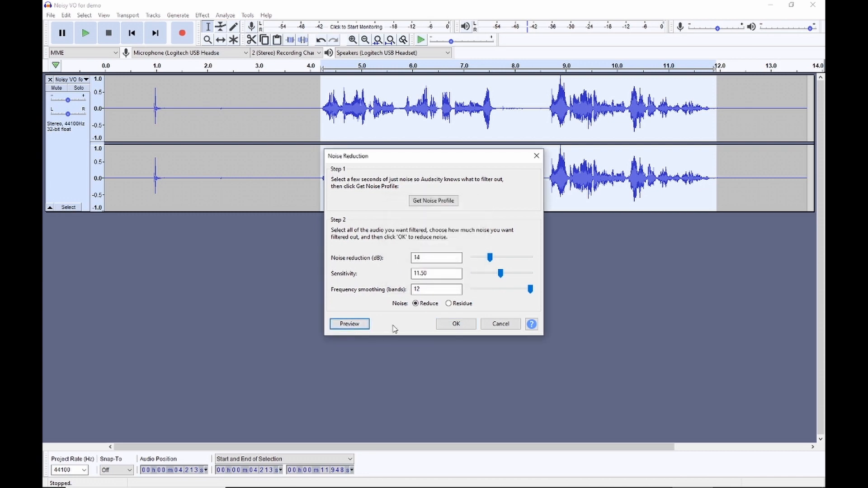
Step: Set frequency smoothing to 10 bands and noise reduction to 20 dB, preview the effect and apply it to the speech
click(530, 290)
drag(530, 289, 520, 289)
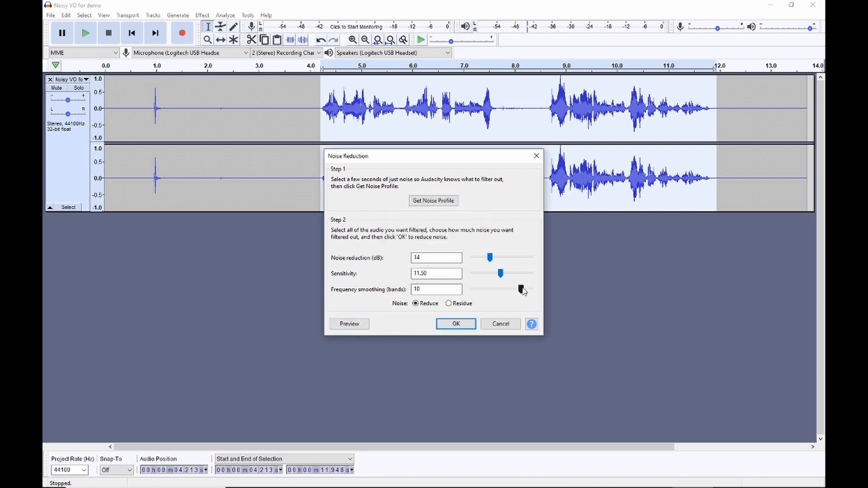
drag(491, 257, 499, 259)
click(357, 325)
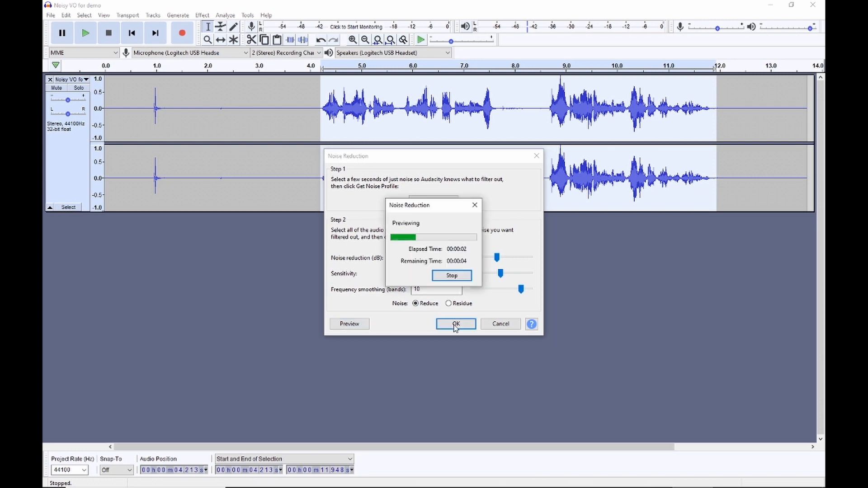
click(452, 277)
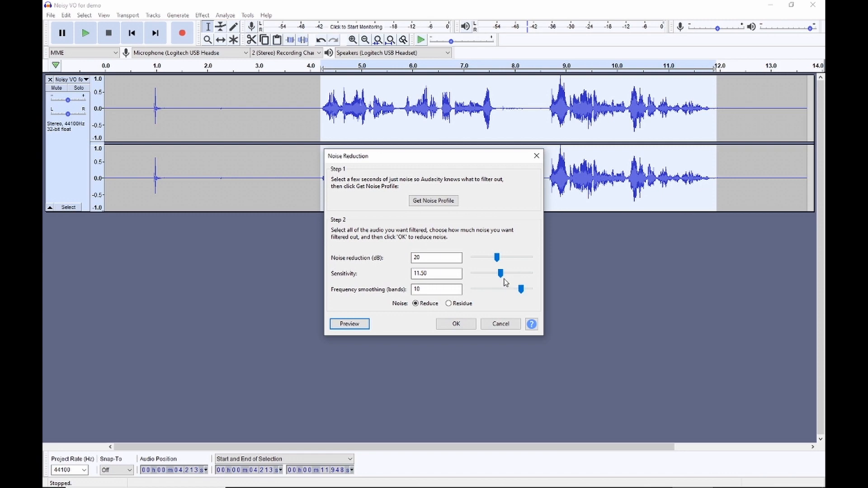
click(456, 324)
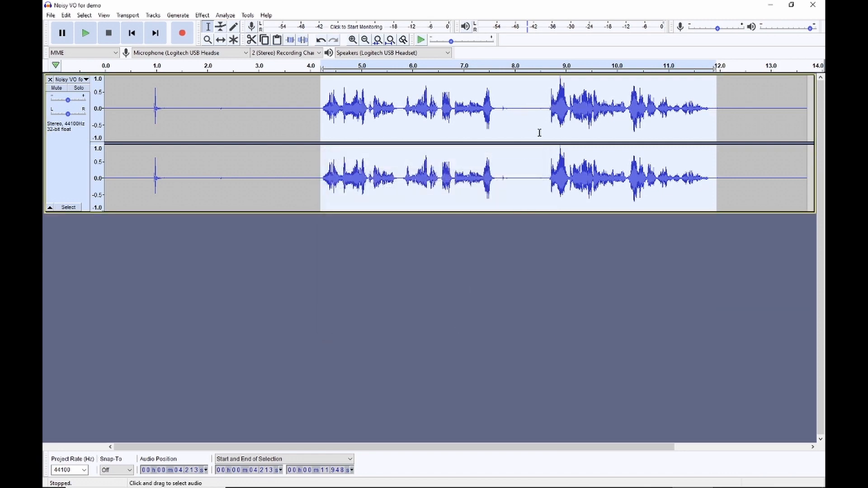
Step: Play the noise-reduced recording from about 3.1 s through the end of the speech
click(262, 120)
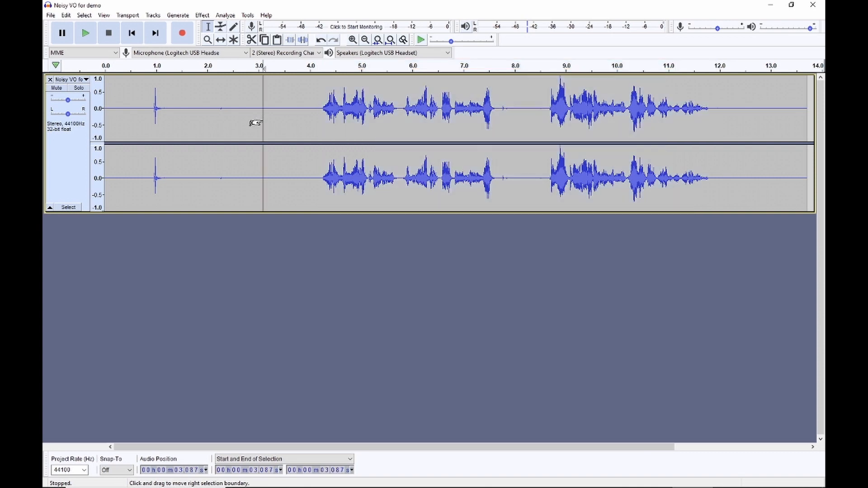
key(space)
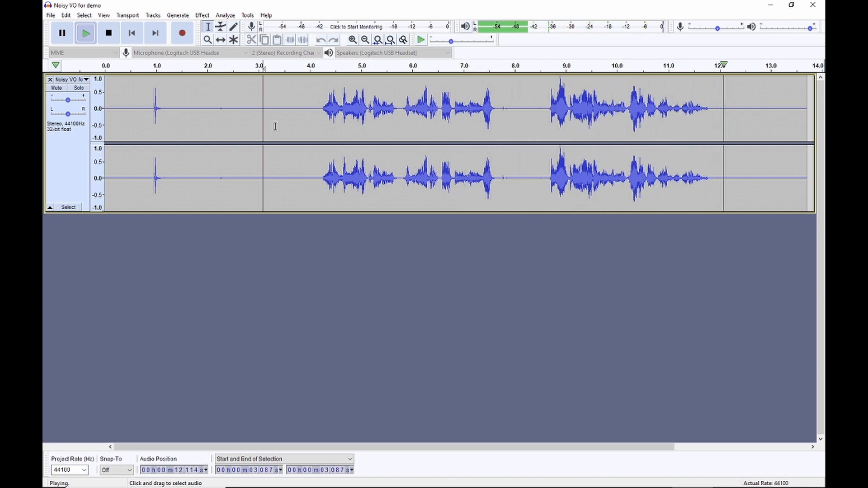
key(space)
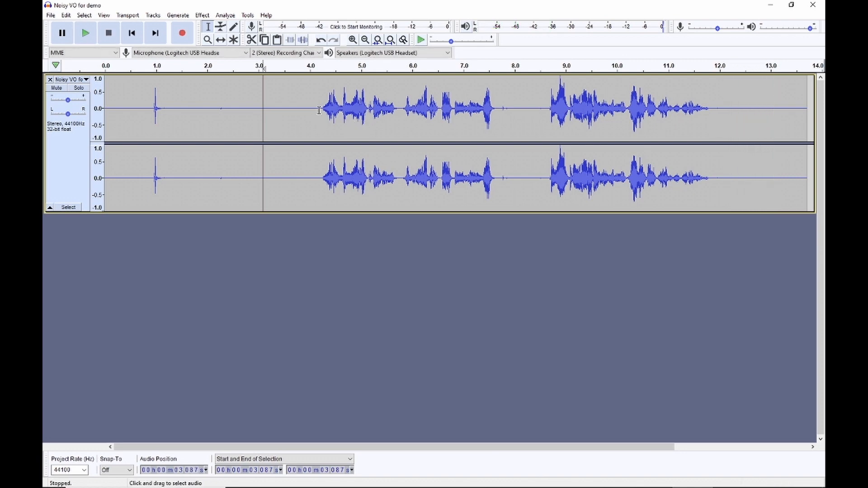
Step: Delete the first 4.2 s or so before the speech and the silence after about 7.7 s in the shortened track
drag(319, 111, 104, 147)
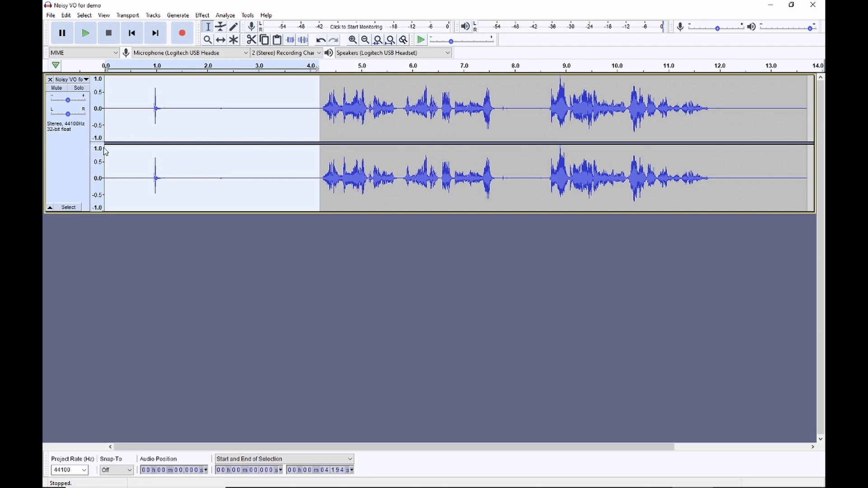
key(Delete)
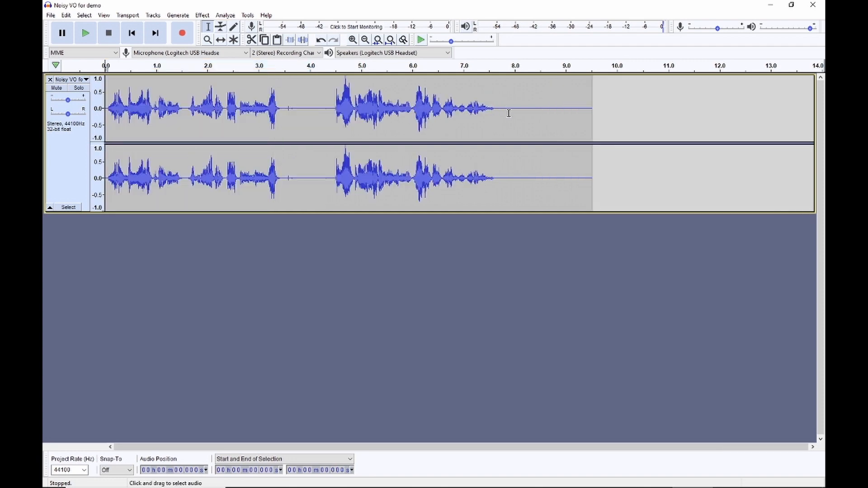
drag(499, 116, 627, 126)
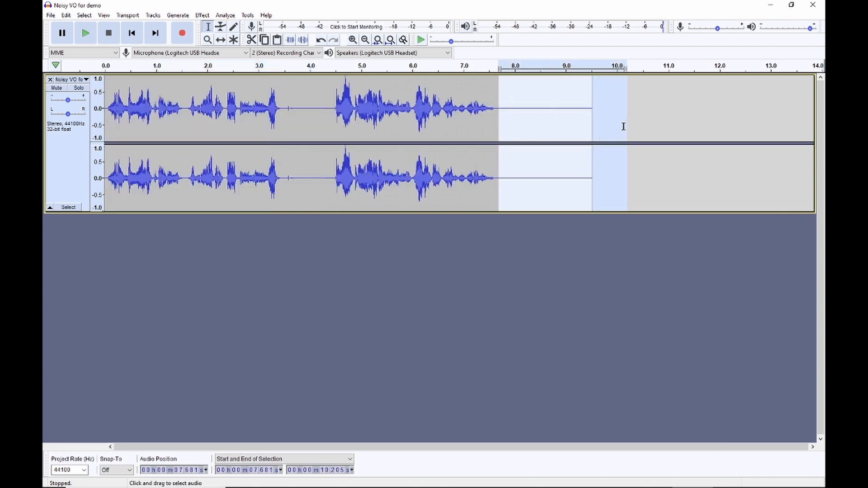
key(Delete)
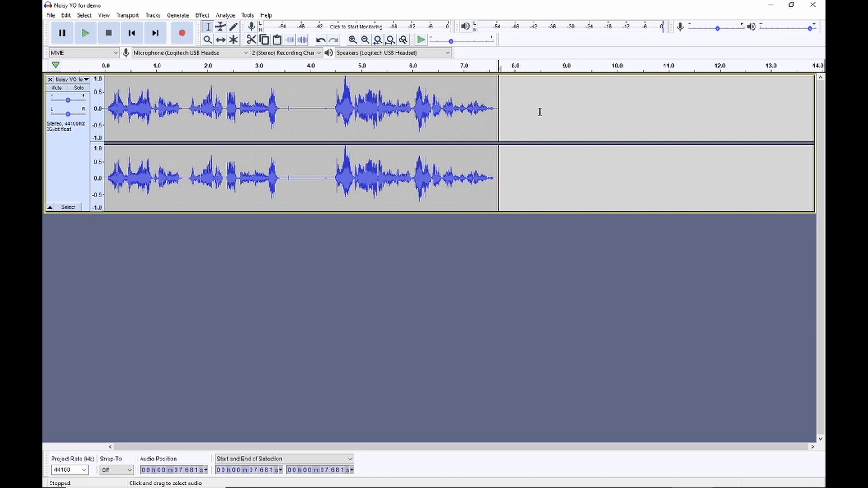
Step: Select the whole recording from the start past its end and preview the existing Graphic EQ curve on it
drag(540, 112, 104, 113)
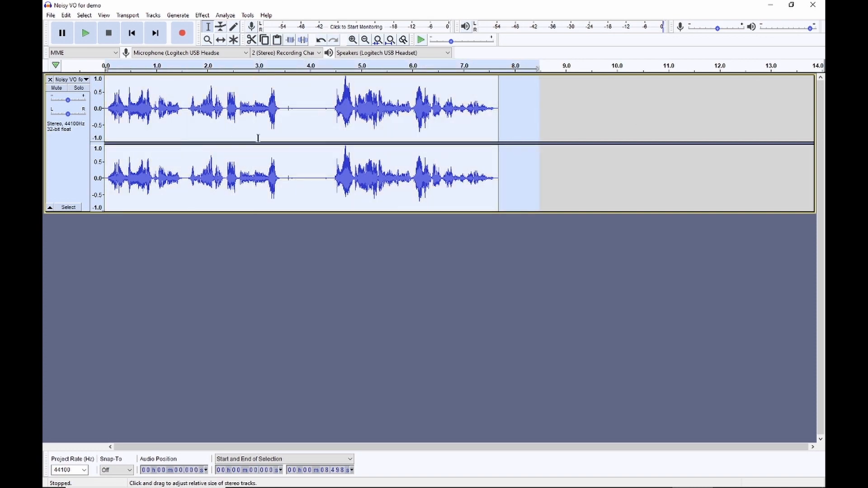
click(203, 16)
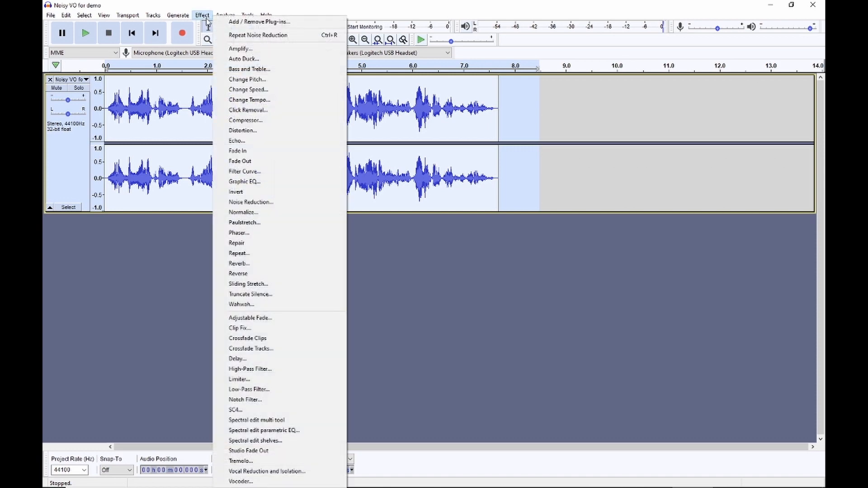
click(263, 188)
drag(387, 187, 435, 216)
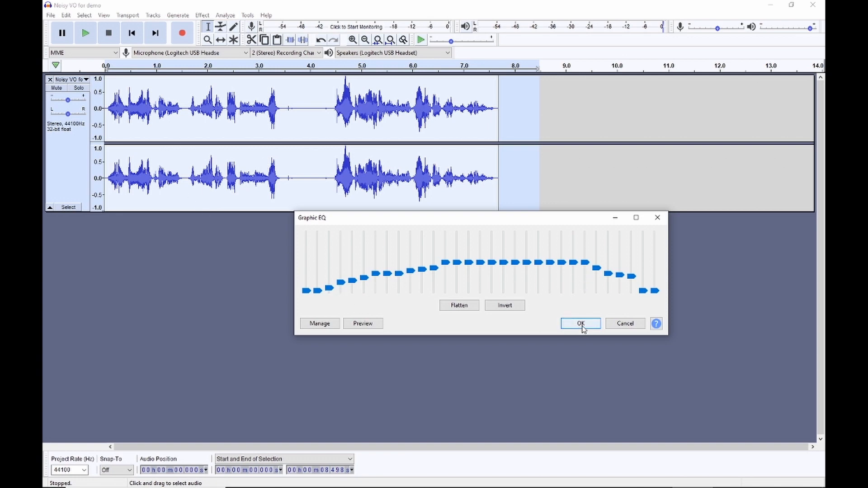
click(362, 324)
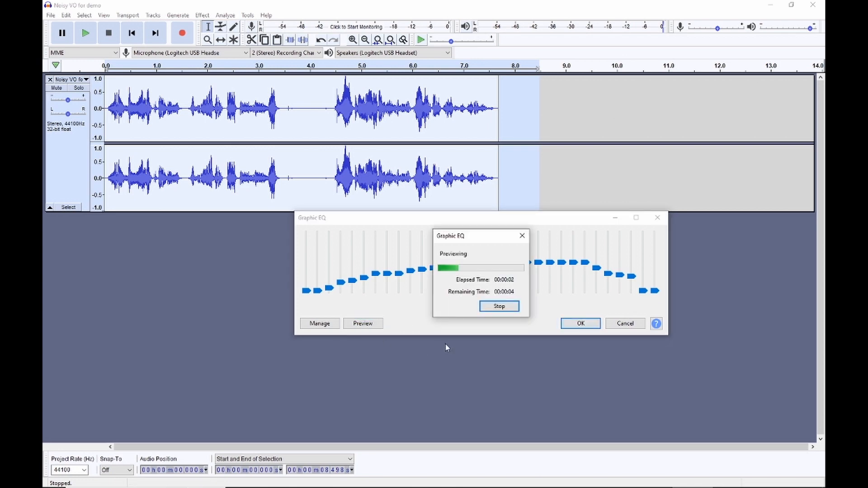
click(499, 306)
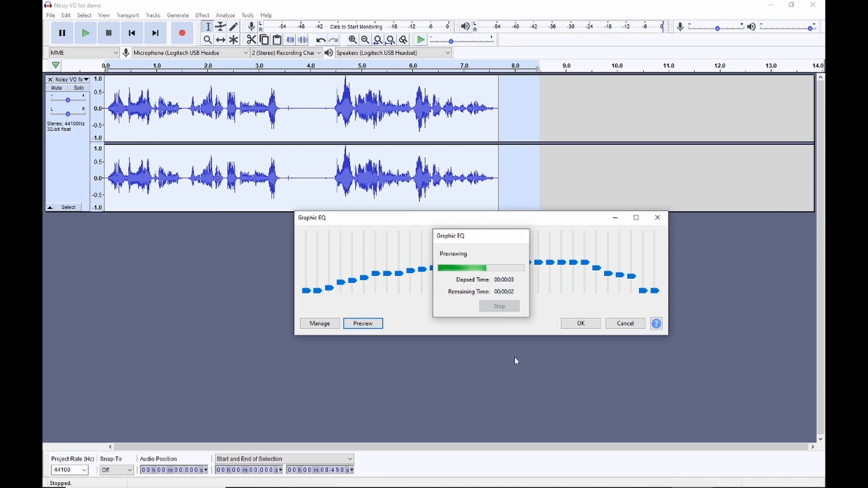
Step: Lower the upper-frequency bands in Graphic EQ, apply the curve to the selected recording and play the result
drag(632, 278, 561, 270)
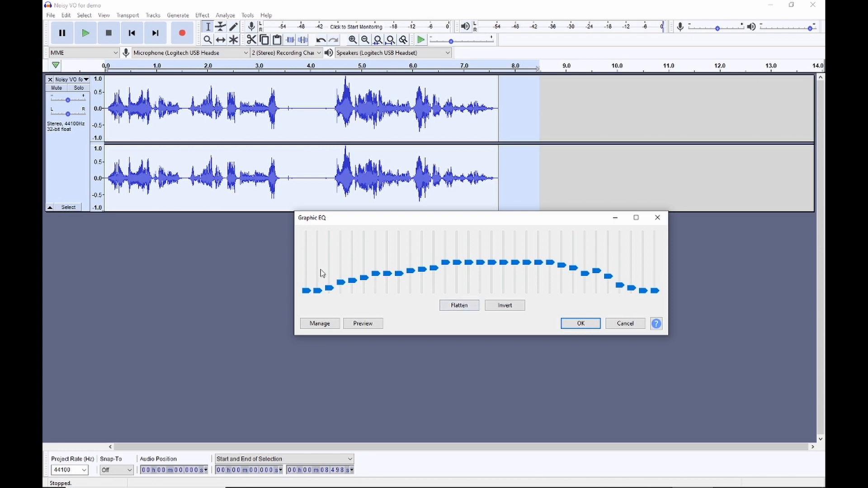
click(580, 323)
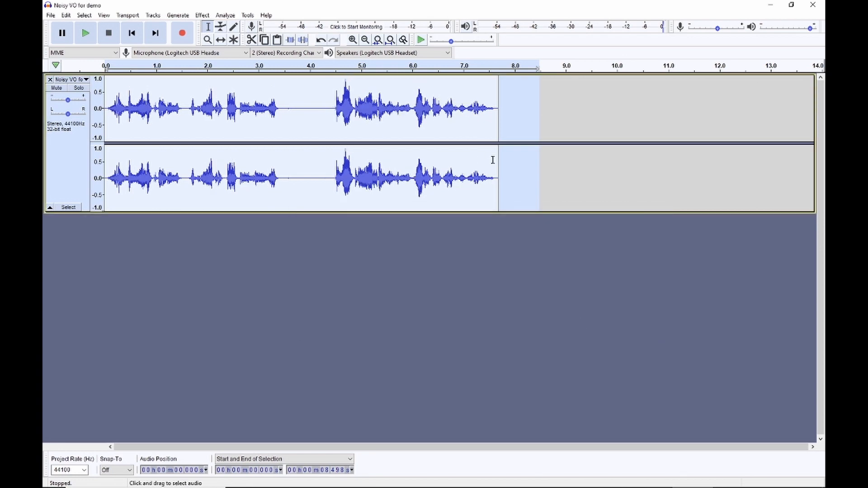
click(87, 35)
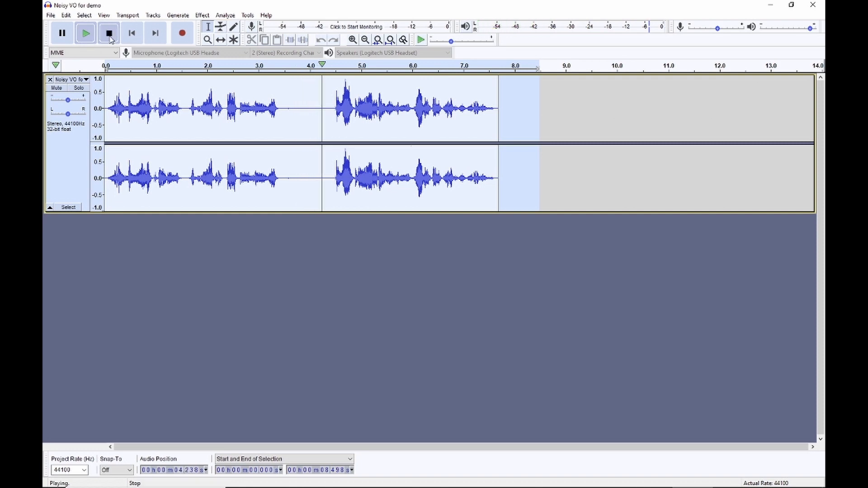
click(109, 38)
Step: Undo the Graphic EQ and play the beginning of the unequalized recording for comparison
key(ctrl+z)
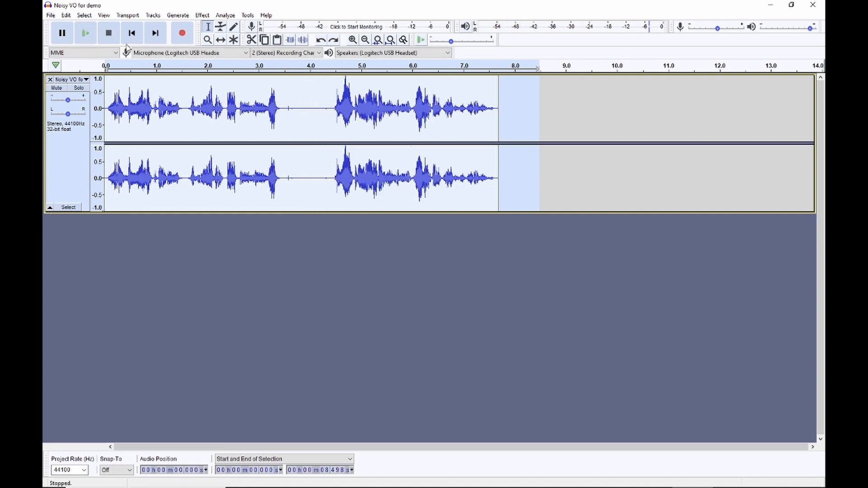
click(86, 35)
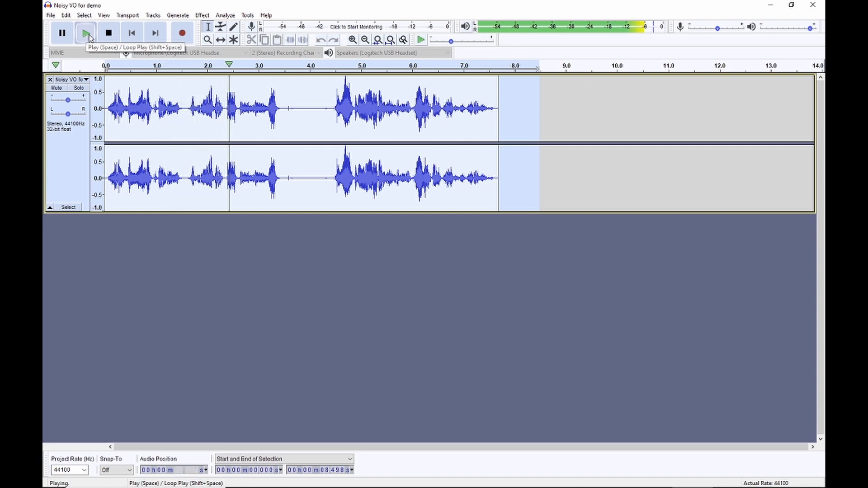
click(109, 33)
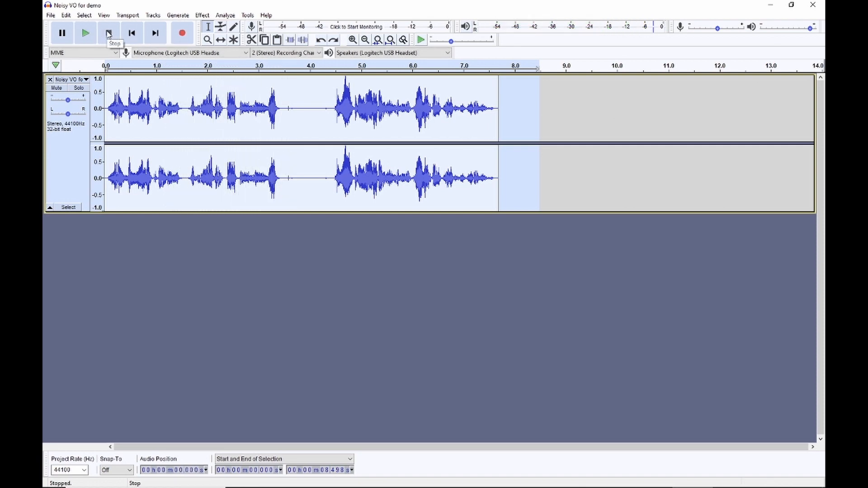
key(ctrl+shift)
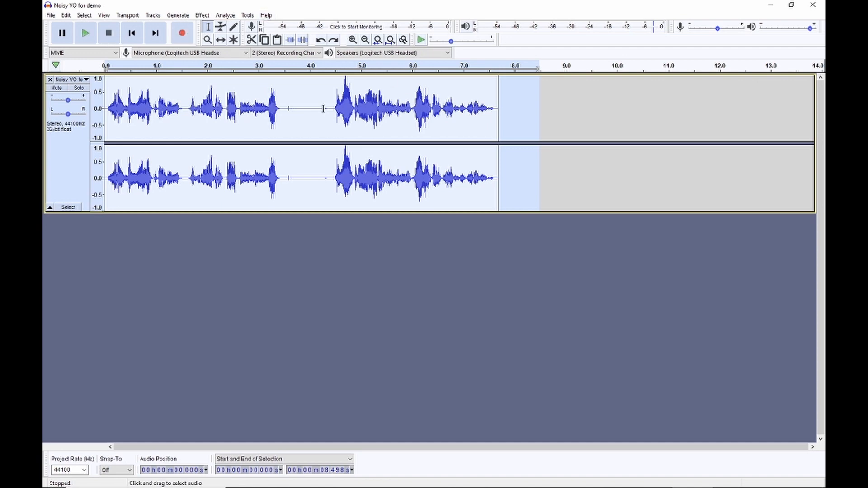
Step: Export the recording as a WAV file named "Cleaned VO demo" in the Music folder with blank metadata tags, and minimize the window
click(51, 15)
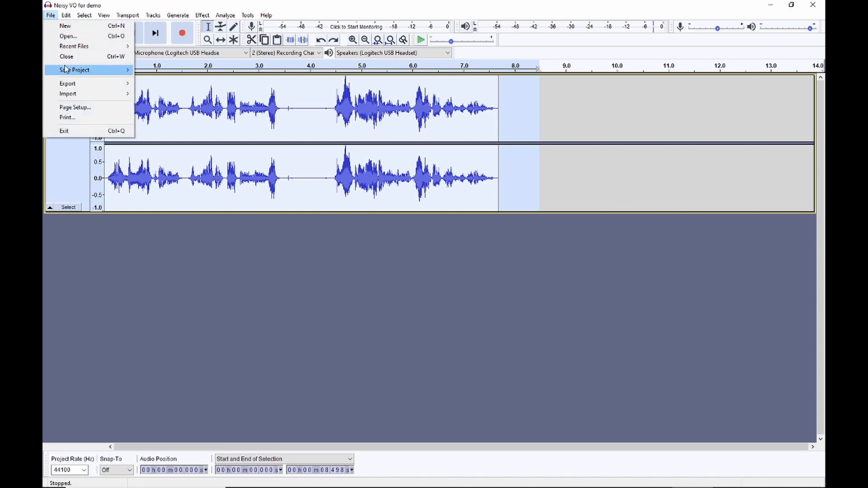
mouse_move(65, 69)
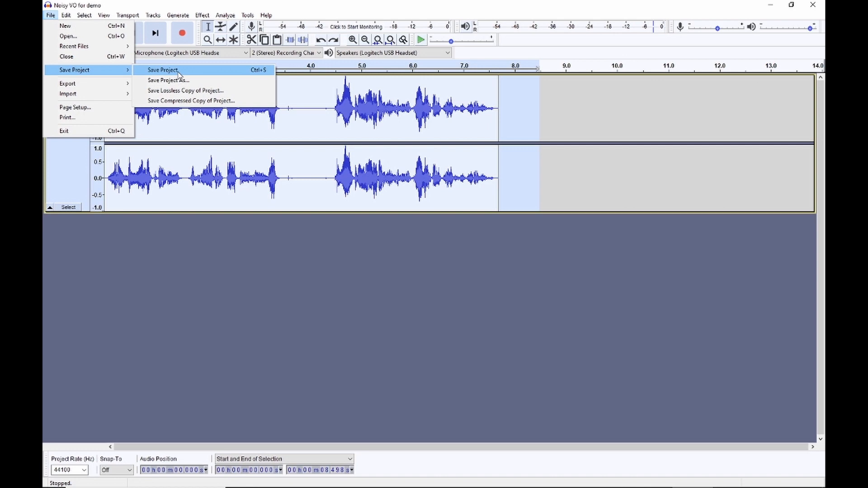
mouse_move(91, 84)
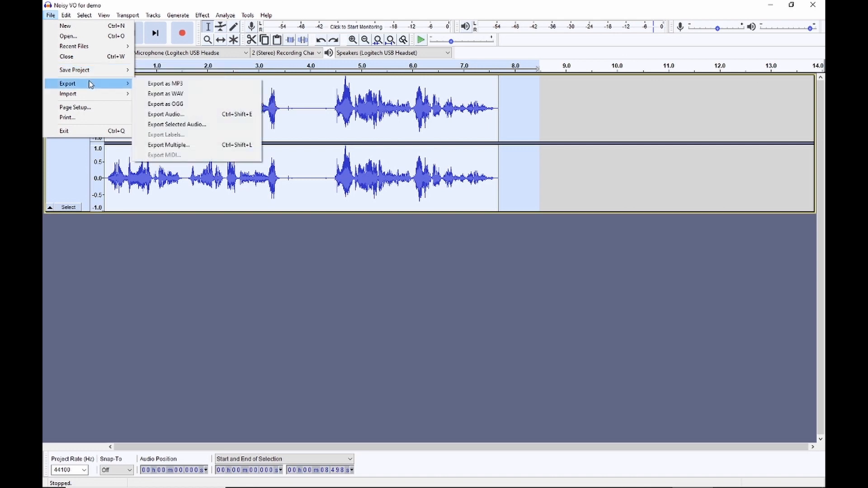
click(174, 95)
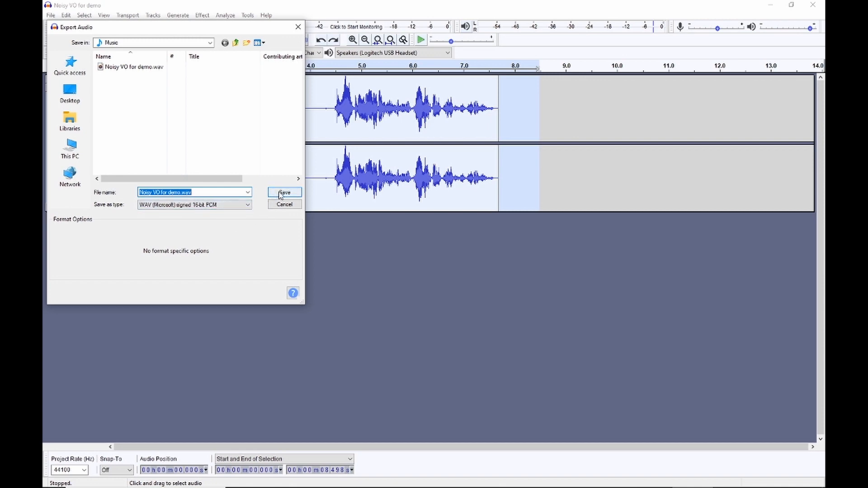
click(178, 191)
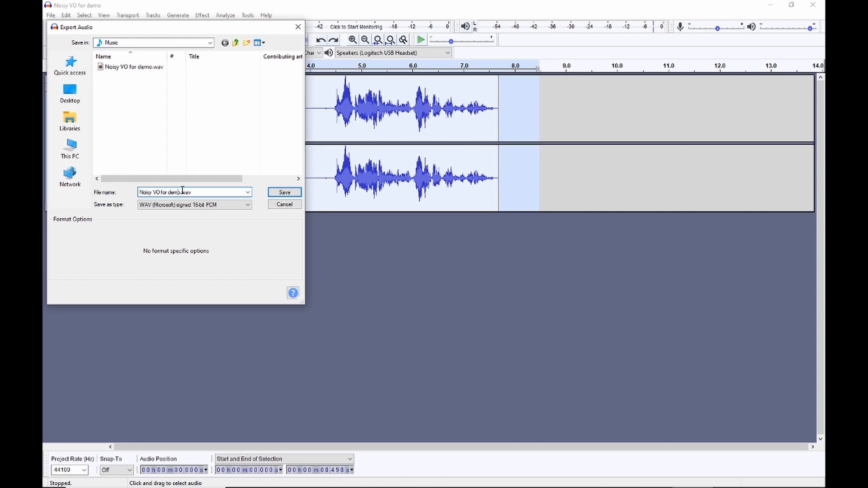
drag(180, 191, 105, 193)
text(Cleaned VO demo)
click(284, 193)
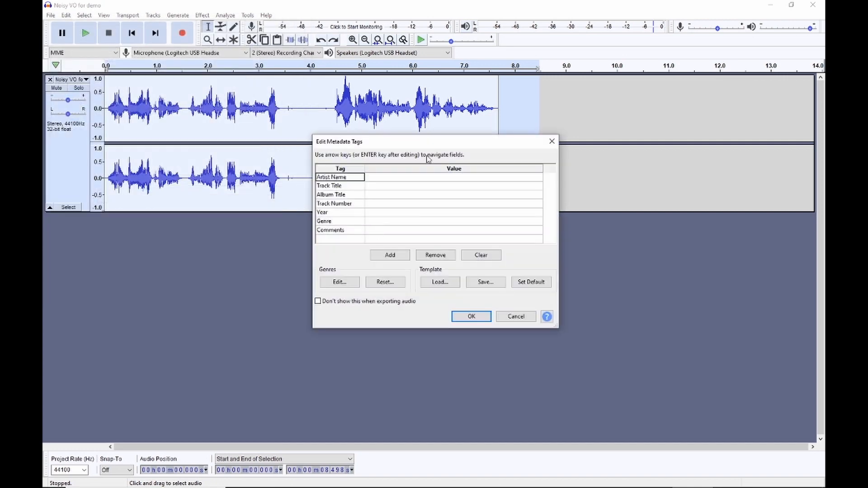
click(477, 317)
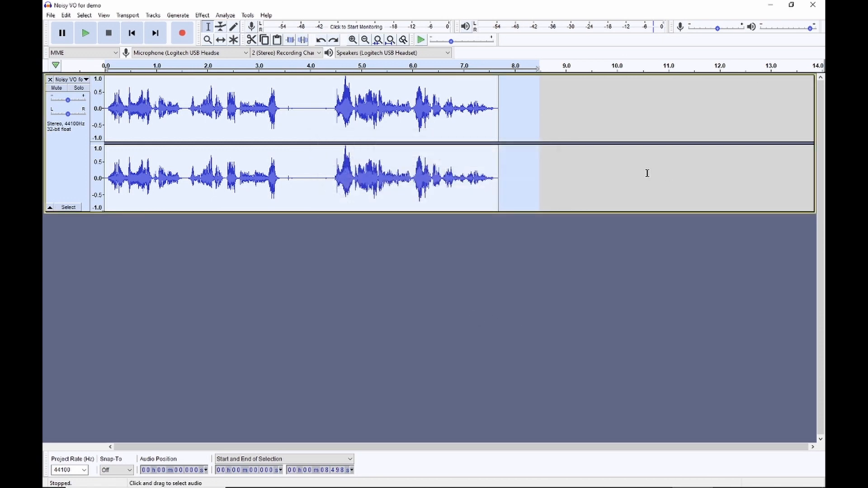
click(774, 9)
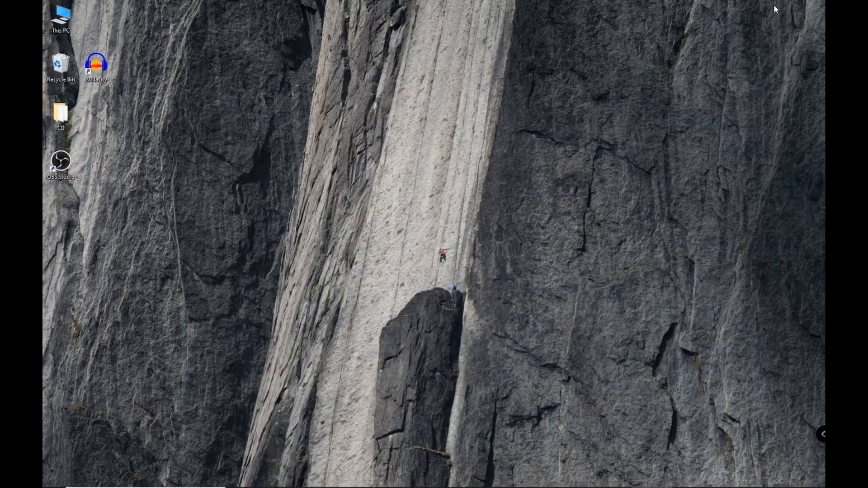